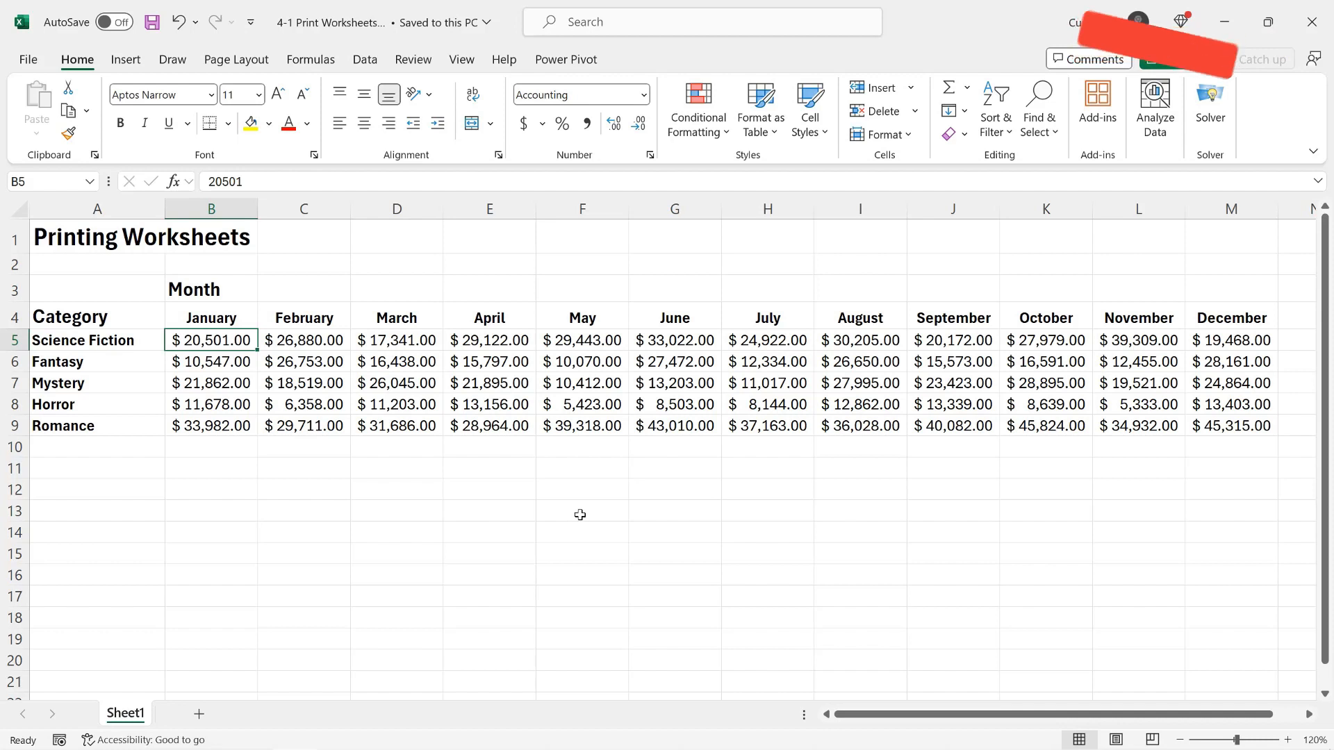
# Check where the sales table splits across pages in Page Break Preview, and return to Normal view
pyautogui.click(96, 344)
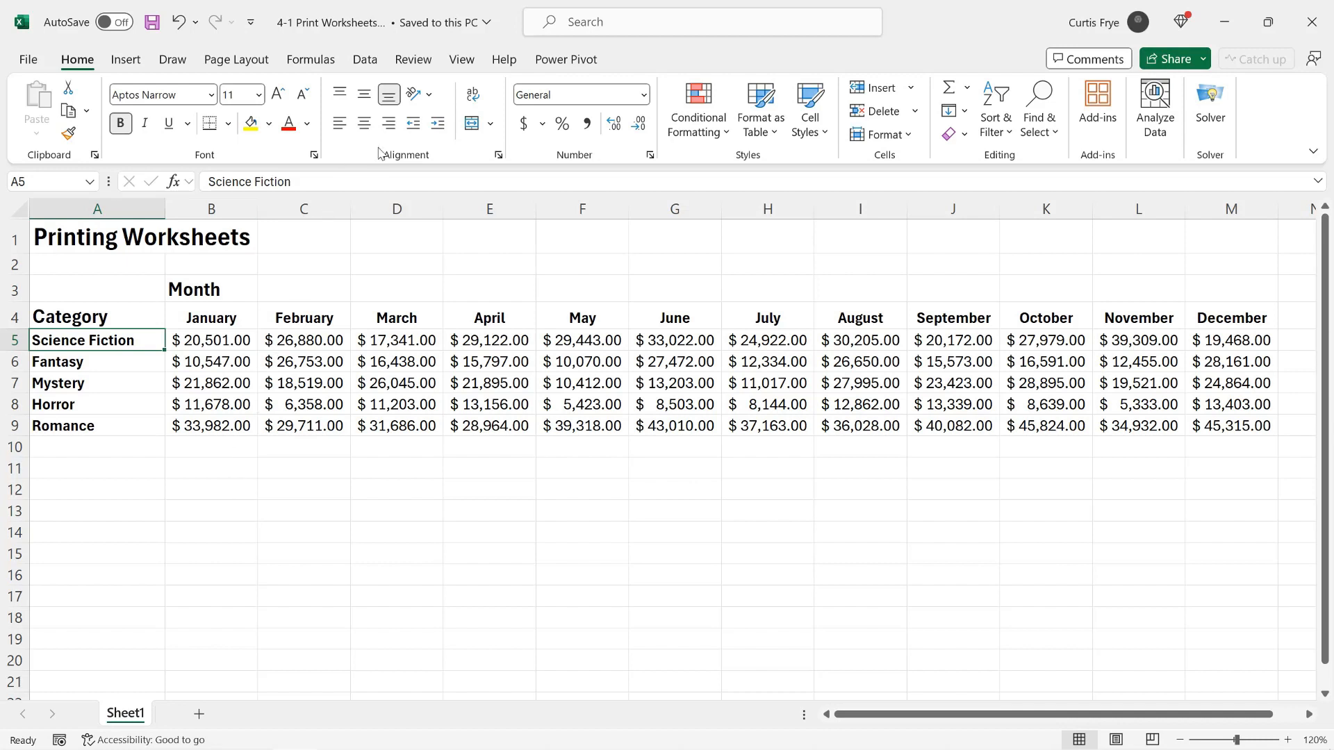
pyautogui.click(461, 59)
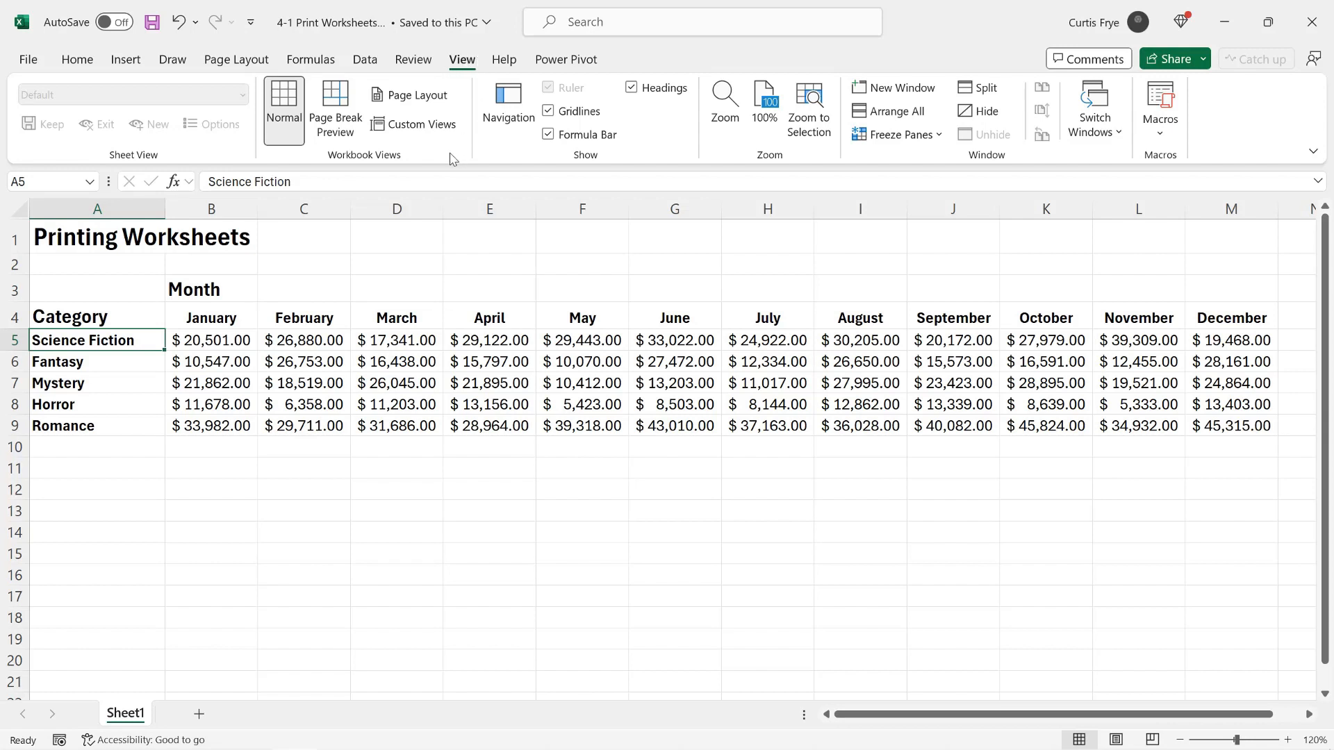
pyautogui.click(342, 103)
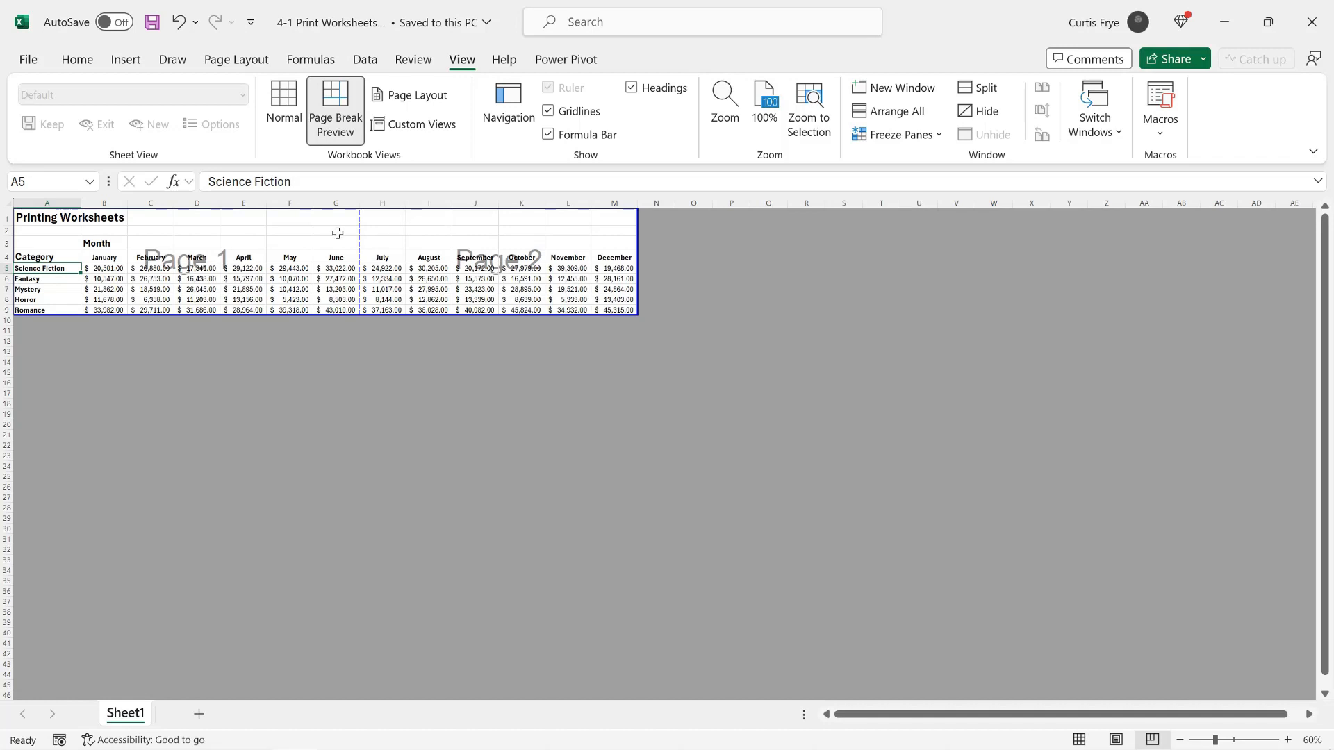
pyautogui.click(287, 99)
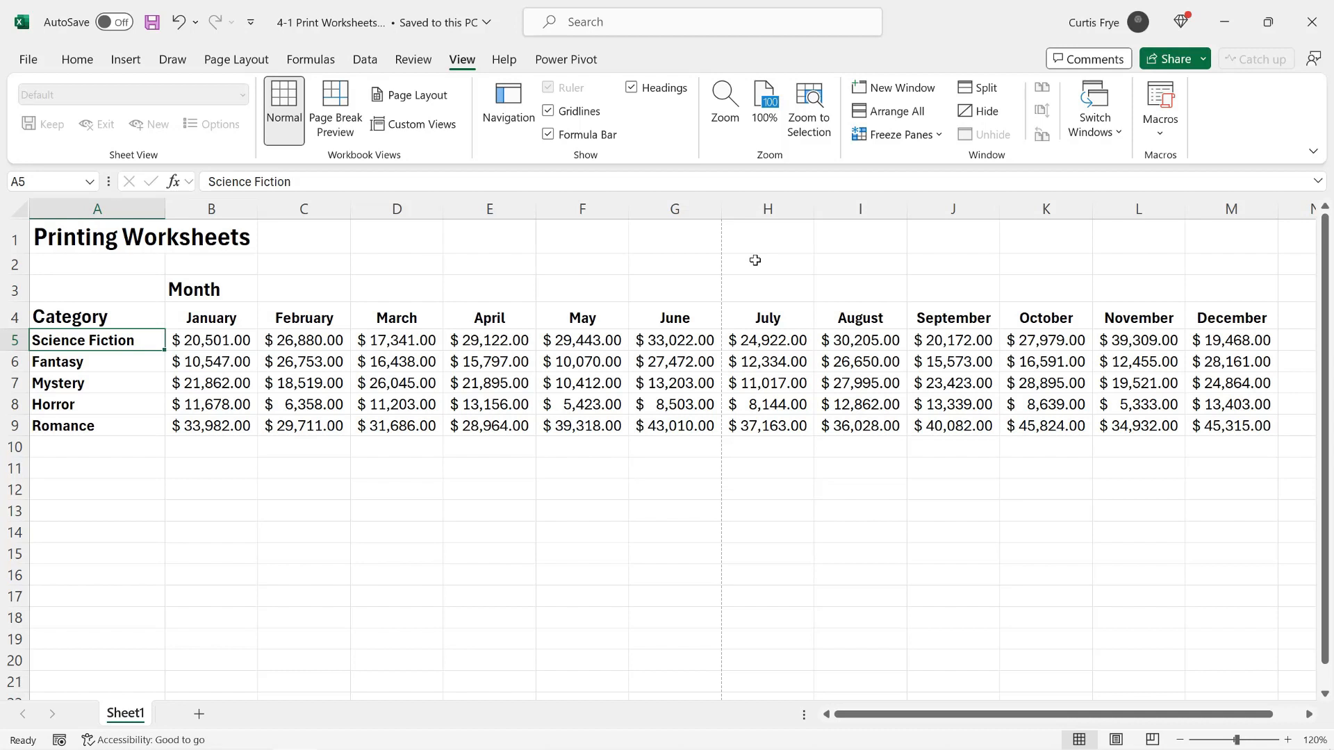
# Scale the worksheet's printout to fit 1 page wide and 1 page tall
pyautogui.click(242, 63)
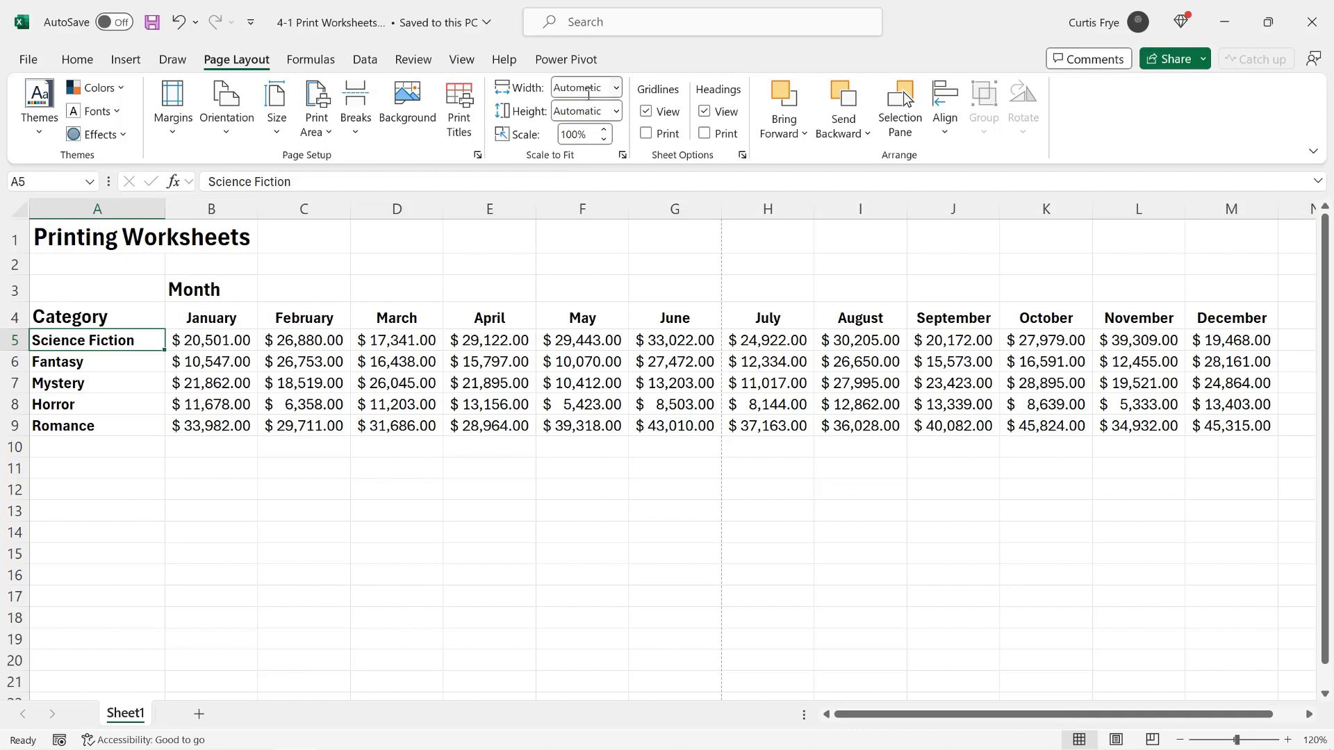
pyautogui.click(616, 87)
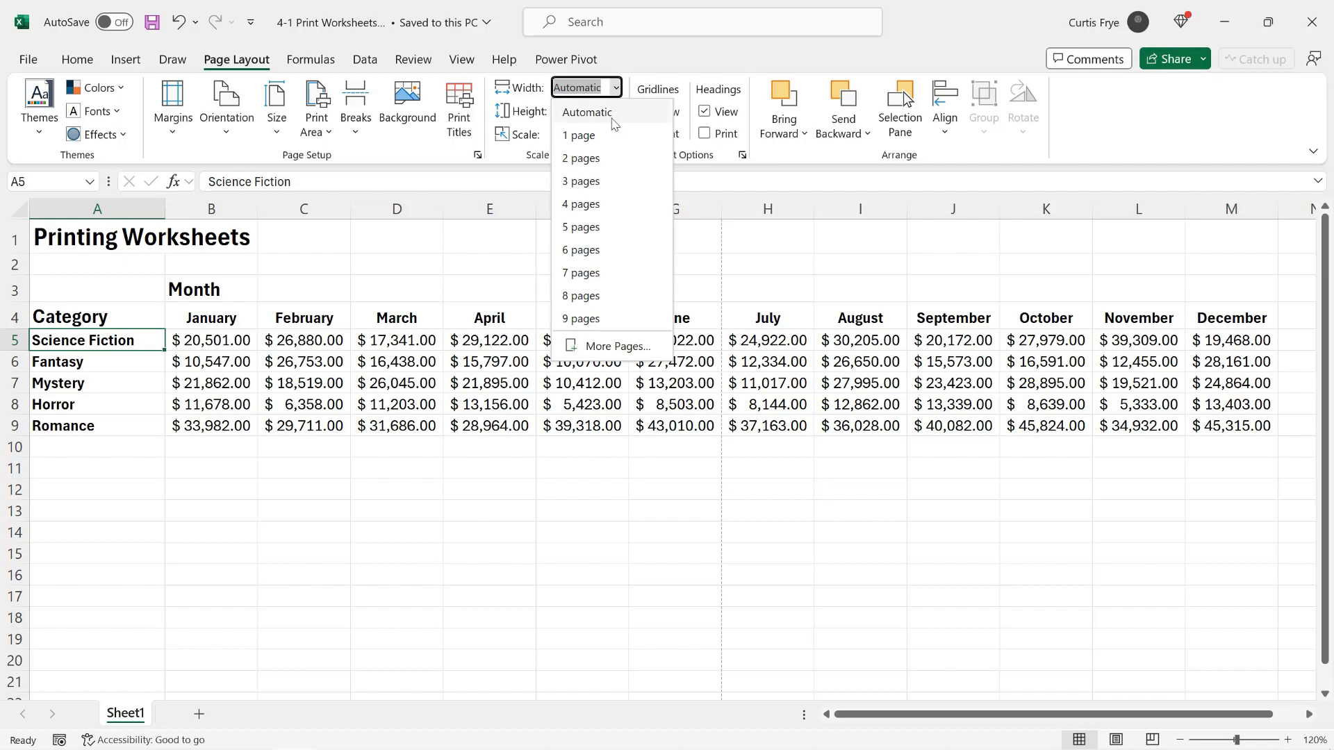
pyautogui.click(610, 135)
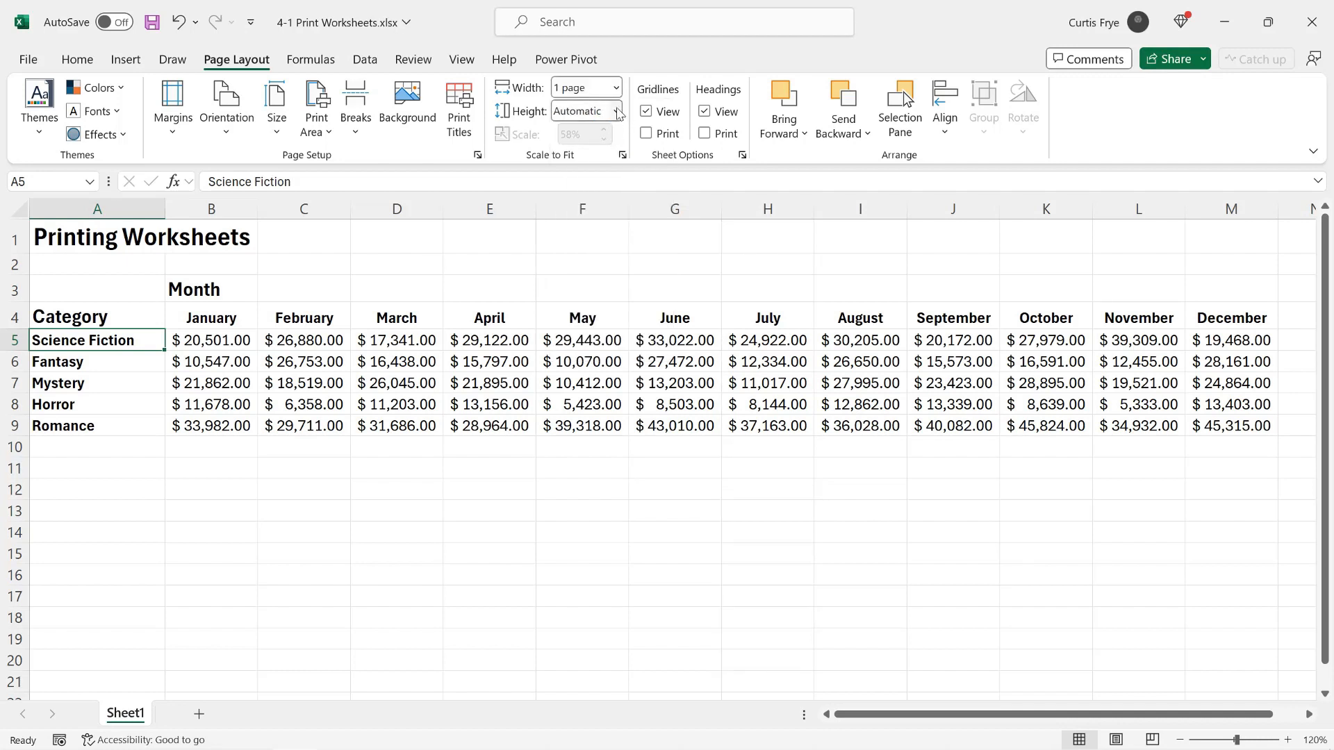
pyautogui.click(616, 111)
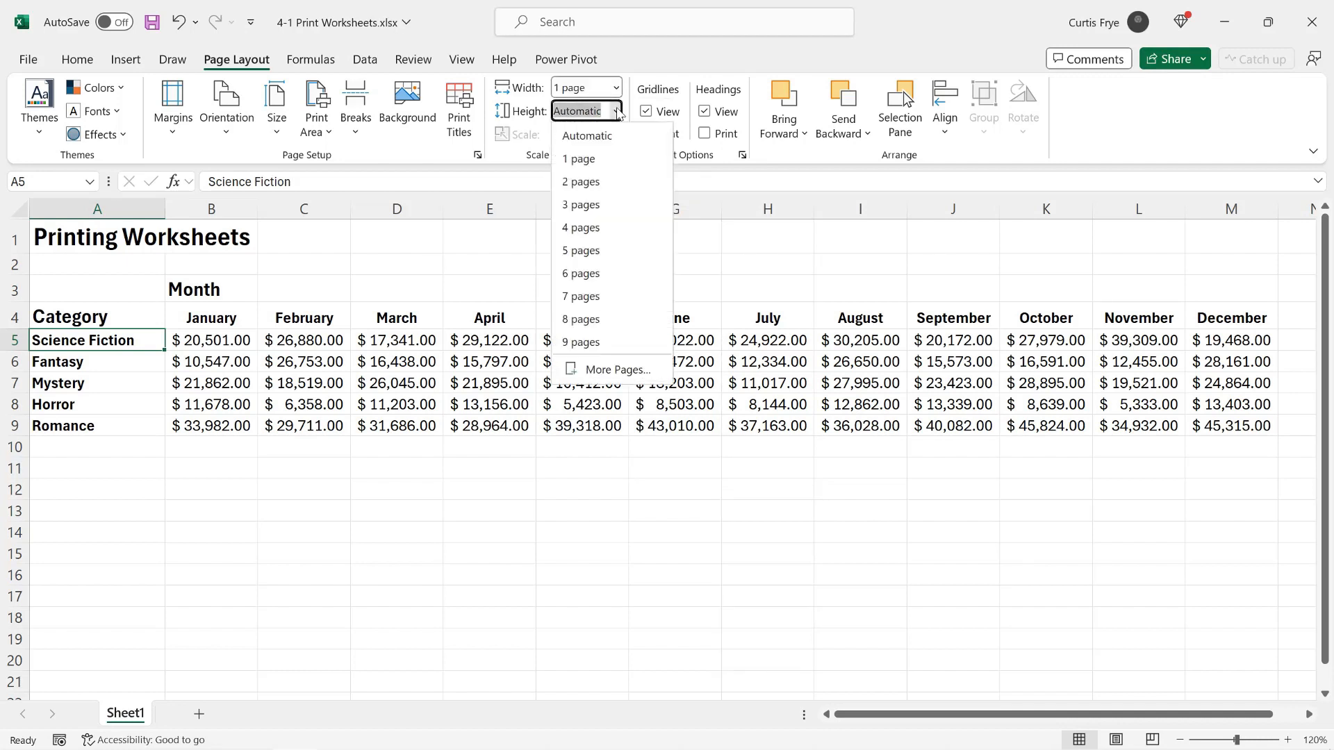
pyautogui.click(610, 159)
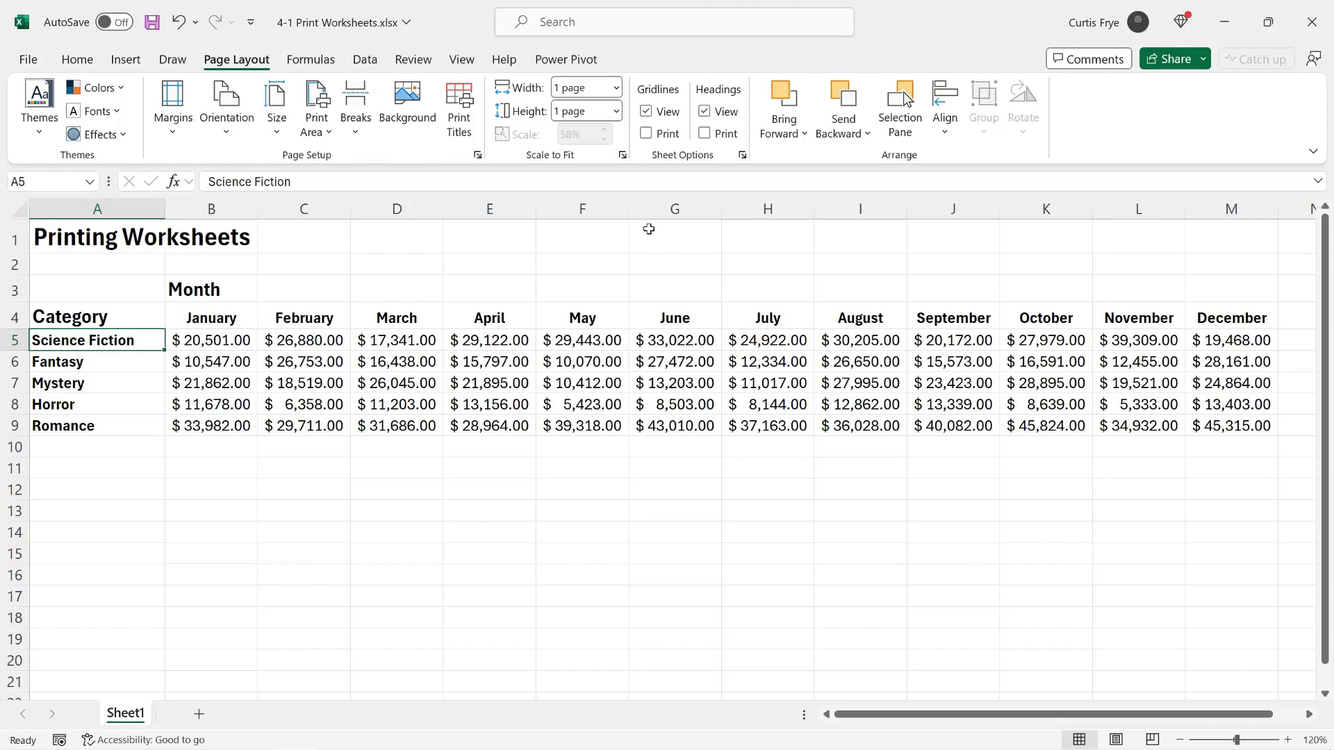
# Examine the rescaled worksheet's page layout in Page Break Preview and switch back to Normal view
pyautogui.click(469, 66)
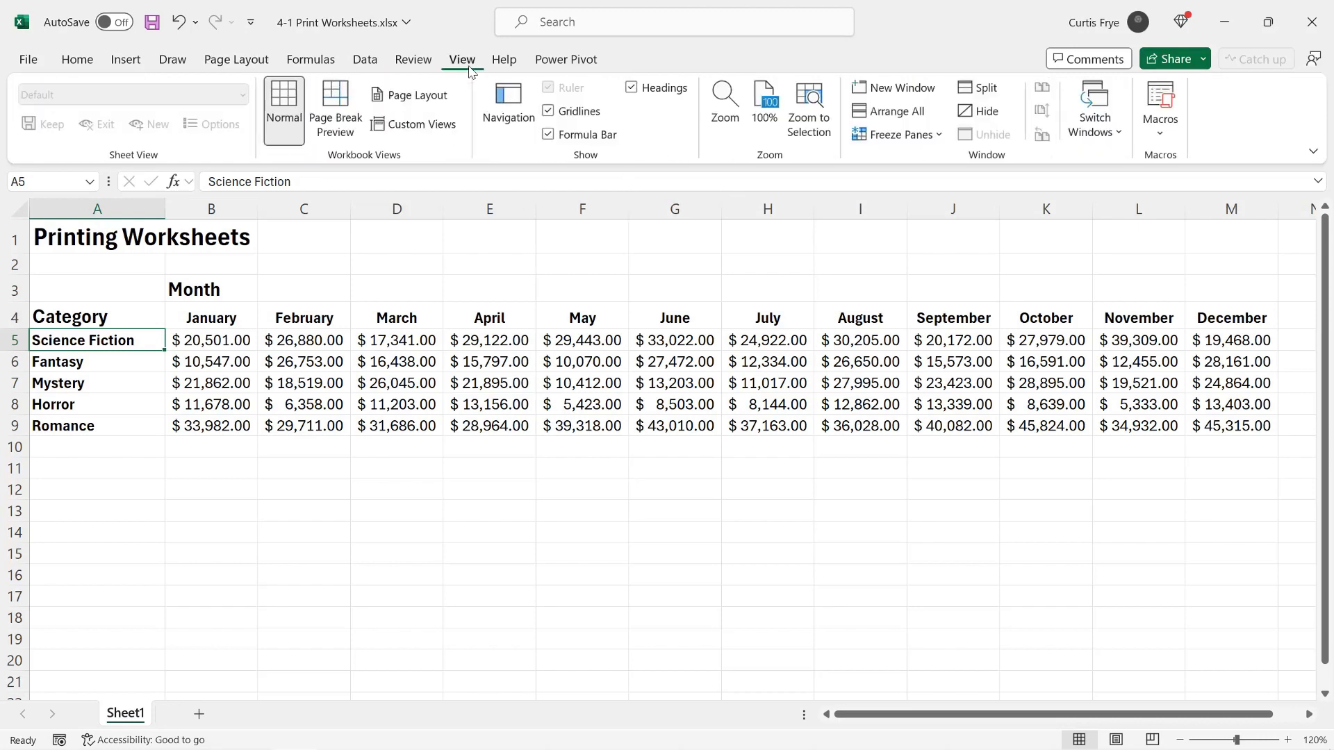
pyautogui.click(336, 104)
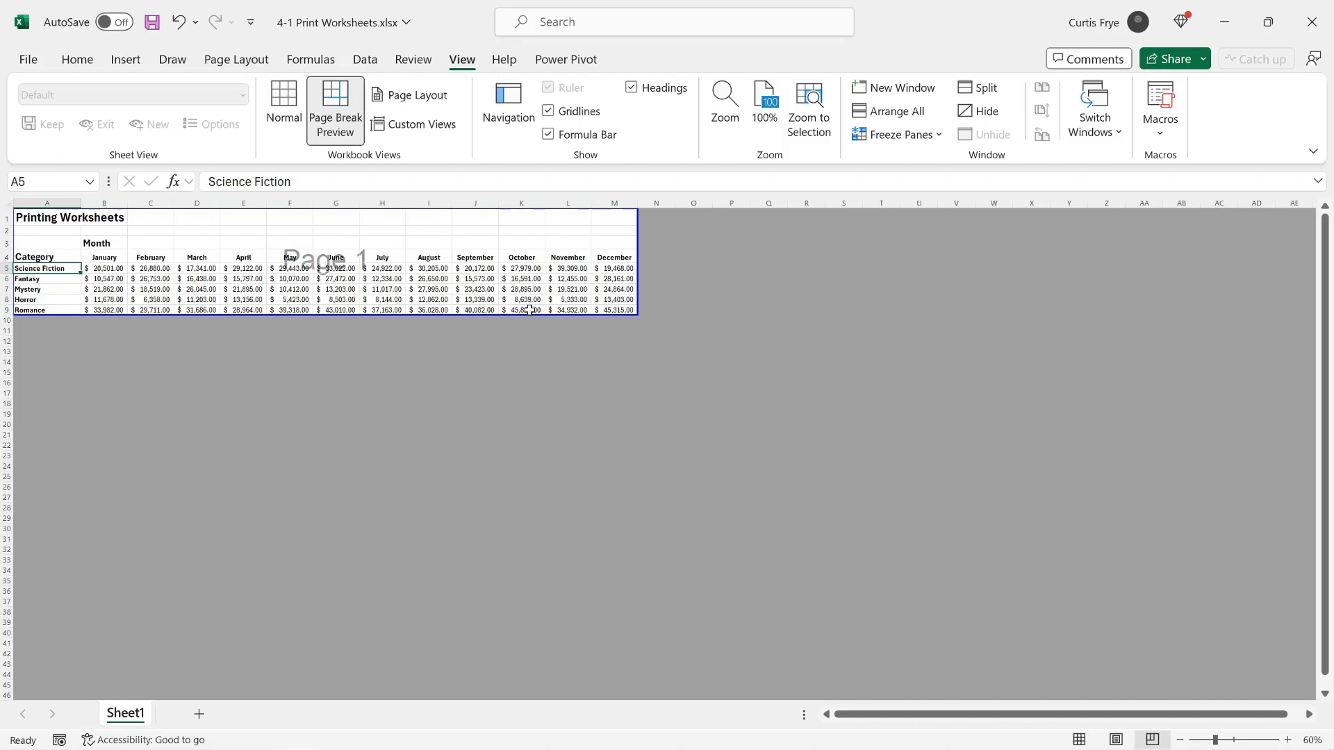
pyautogui.click(282, 104)
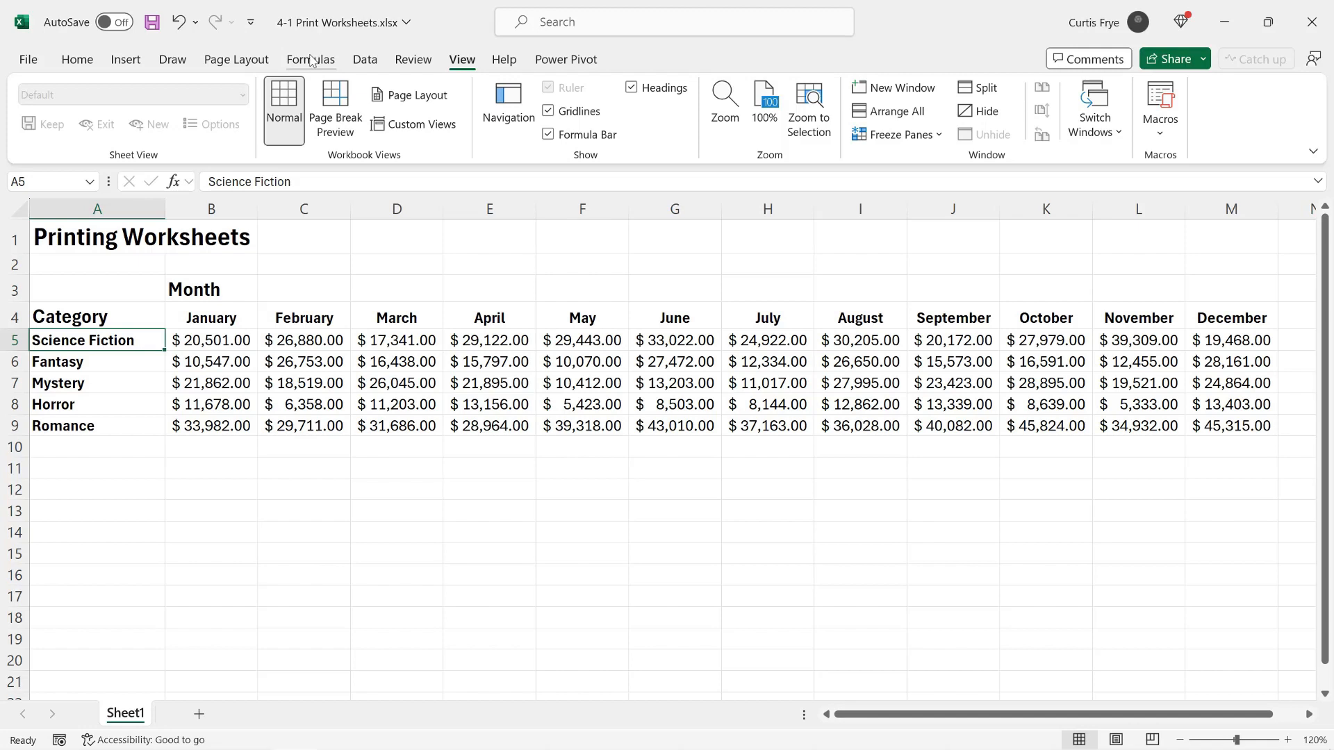
# Set the worksheet's print scaling to 2 pages wide and 2 pages tall
pyautogui.click(263, 62)
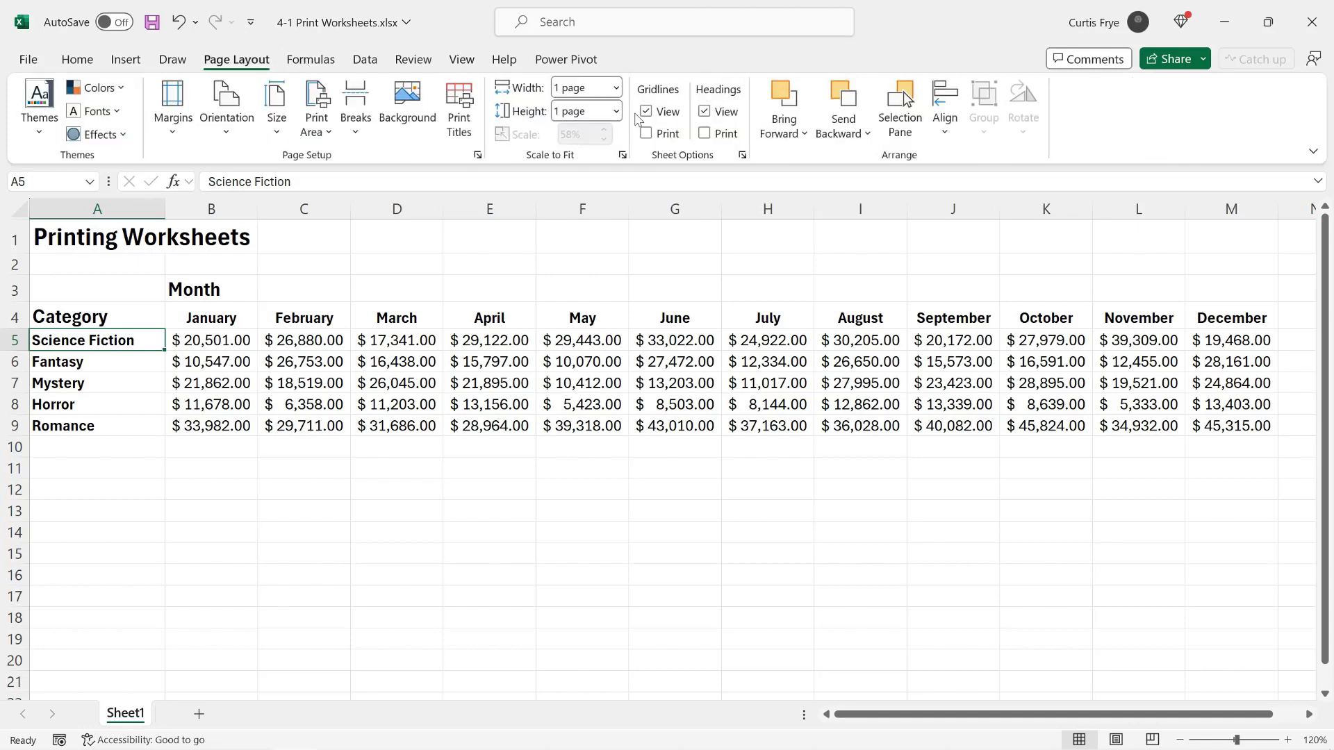
pyautogui.click(615, 88)
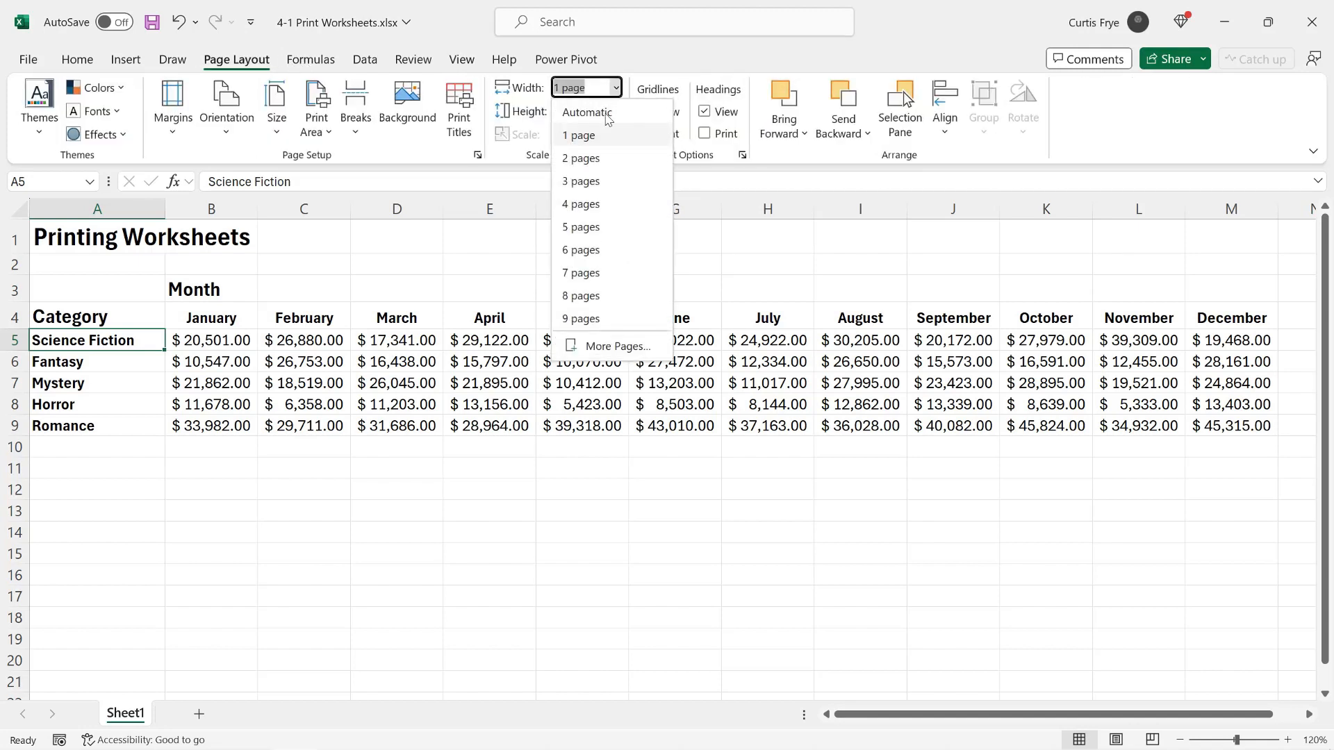
pyautogui.click(611, 158)
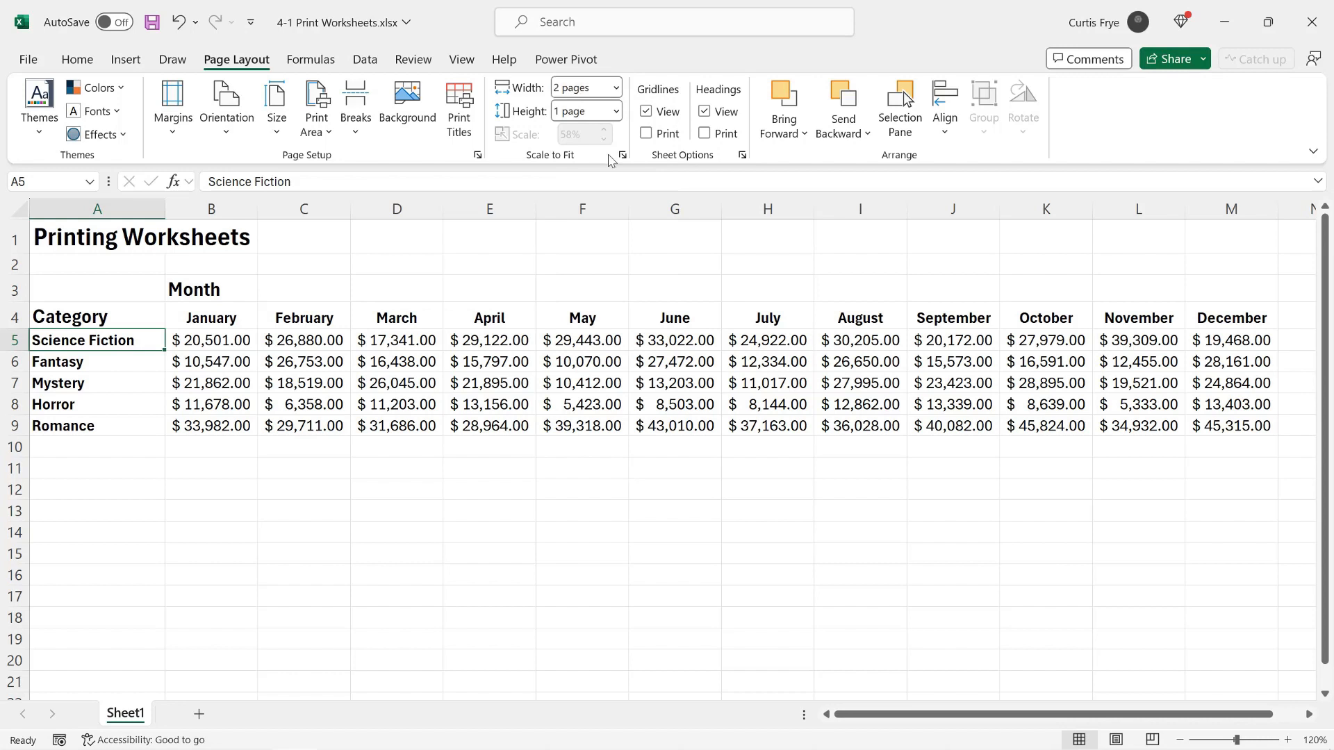
pyautogui.click(615, 111)
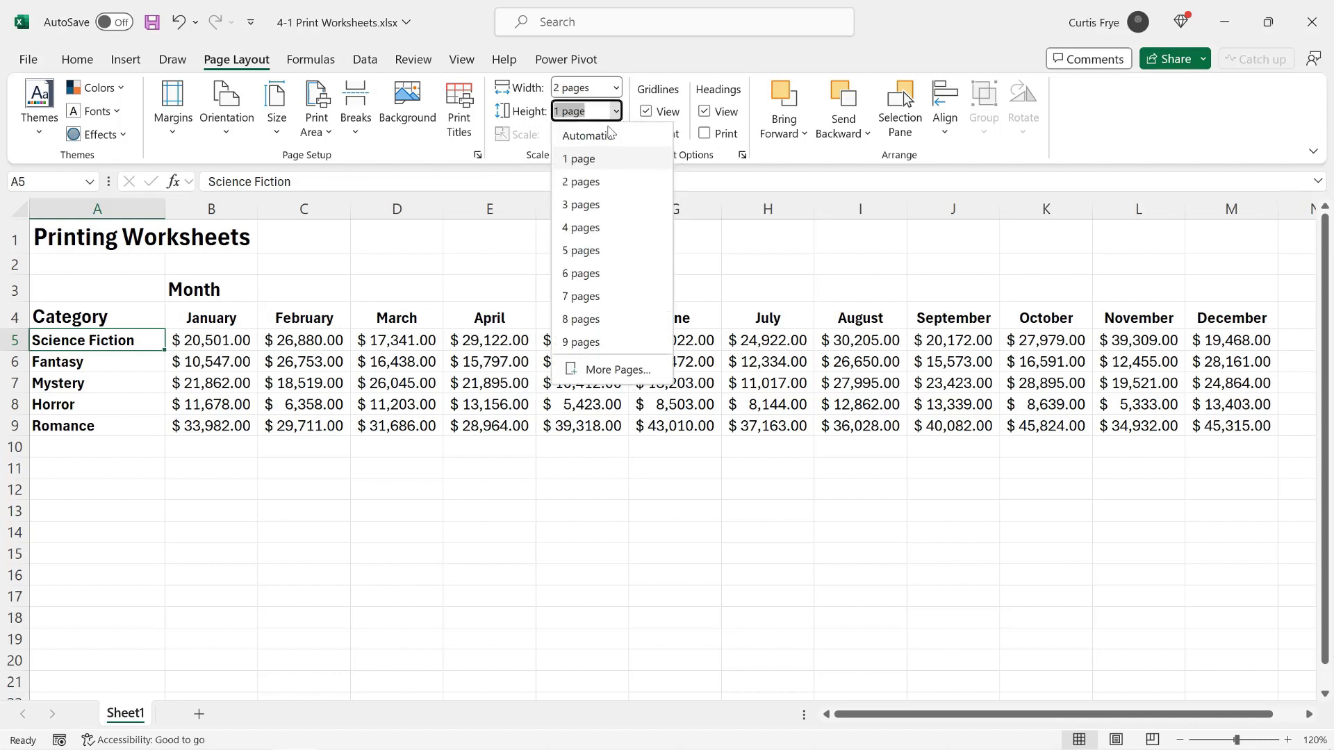
pyautogui.click(579, 182)
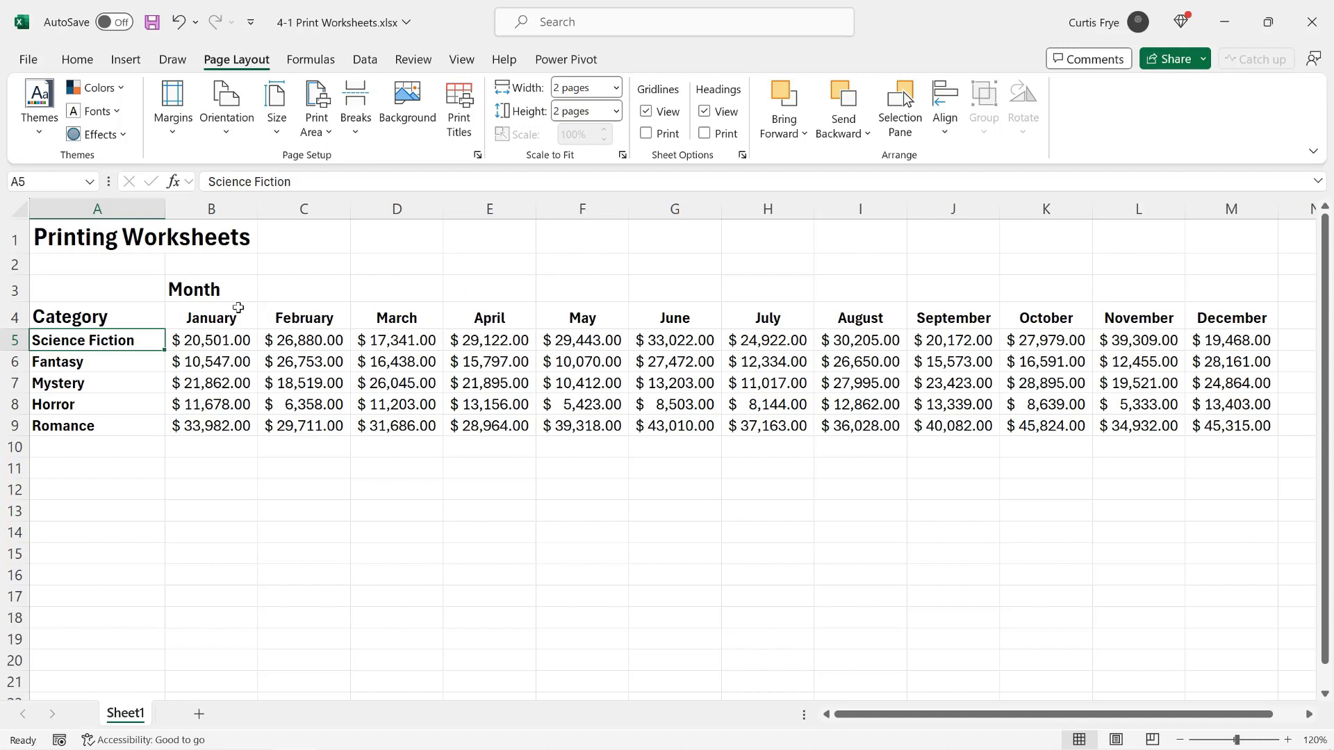
# Set the range A3:D9, covering the categories and January through March, as the print area
pyautogui.click(137, 291)
pyautogui.moveTo(137, 291); pyautogui.dragTo(393, 420)
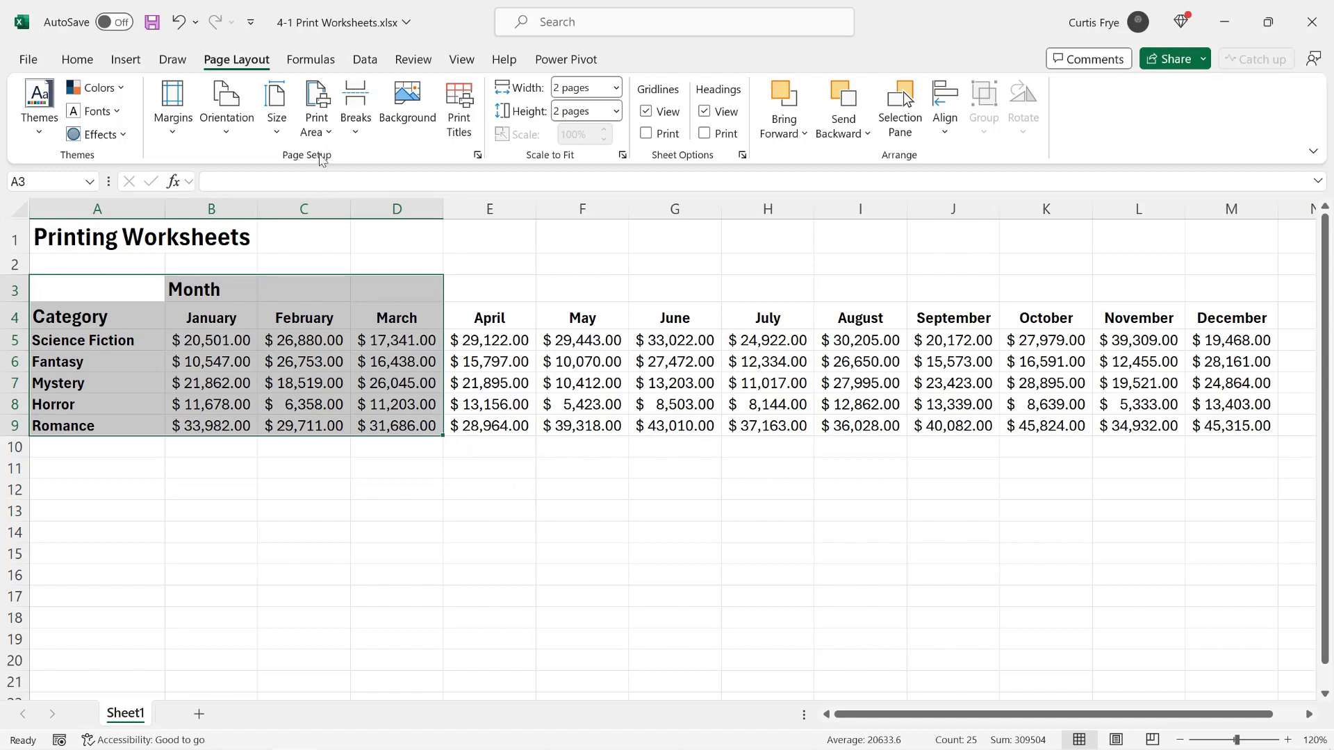
pyautogui.click(324, 131)
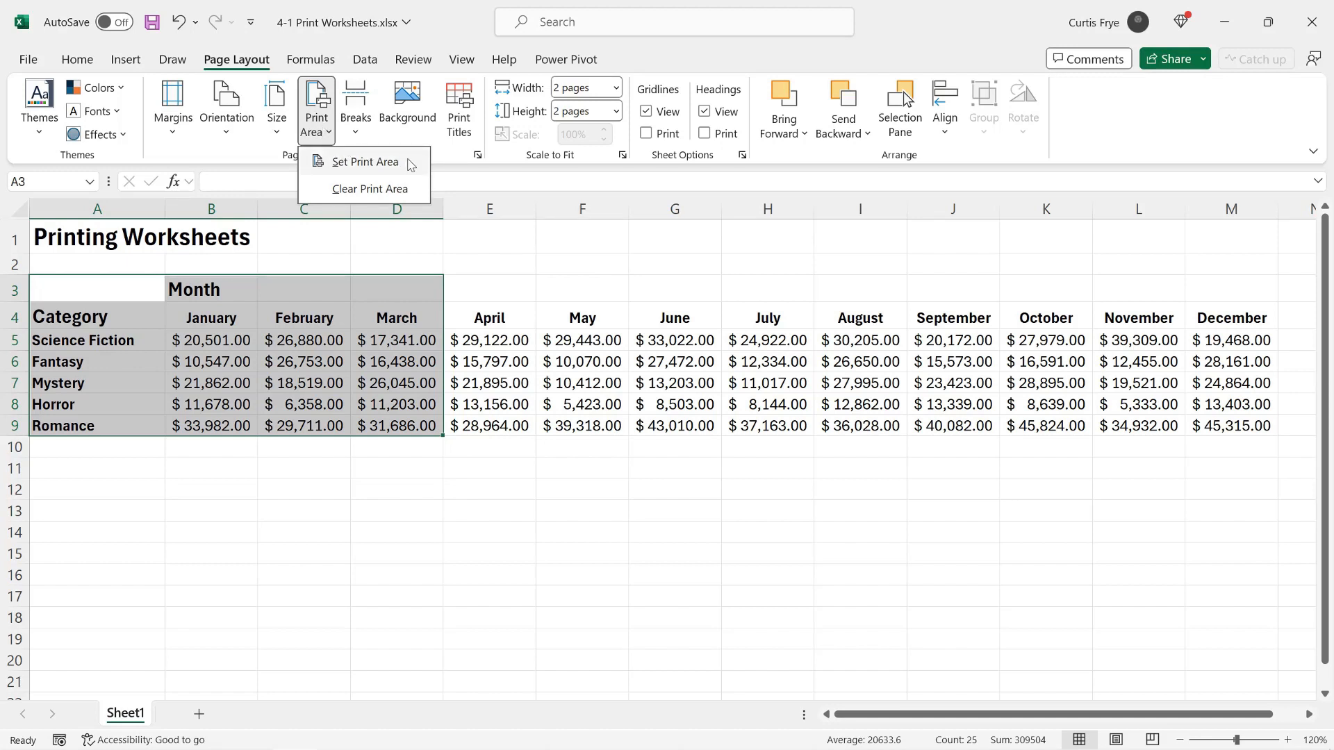
pyautogui.click(366, 162)
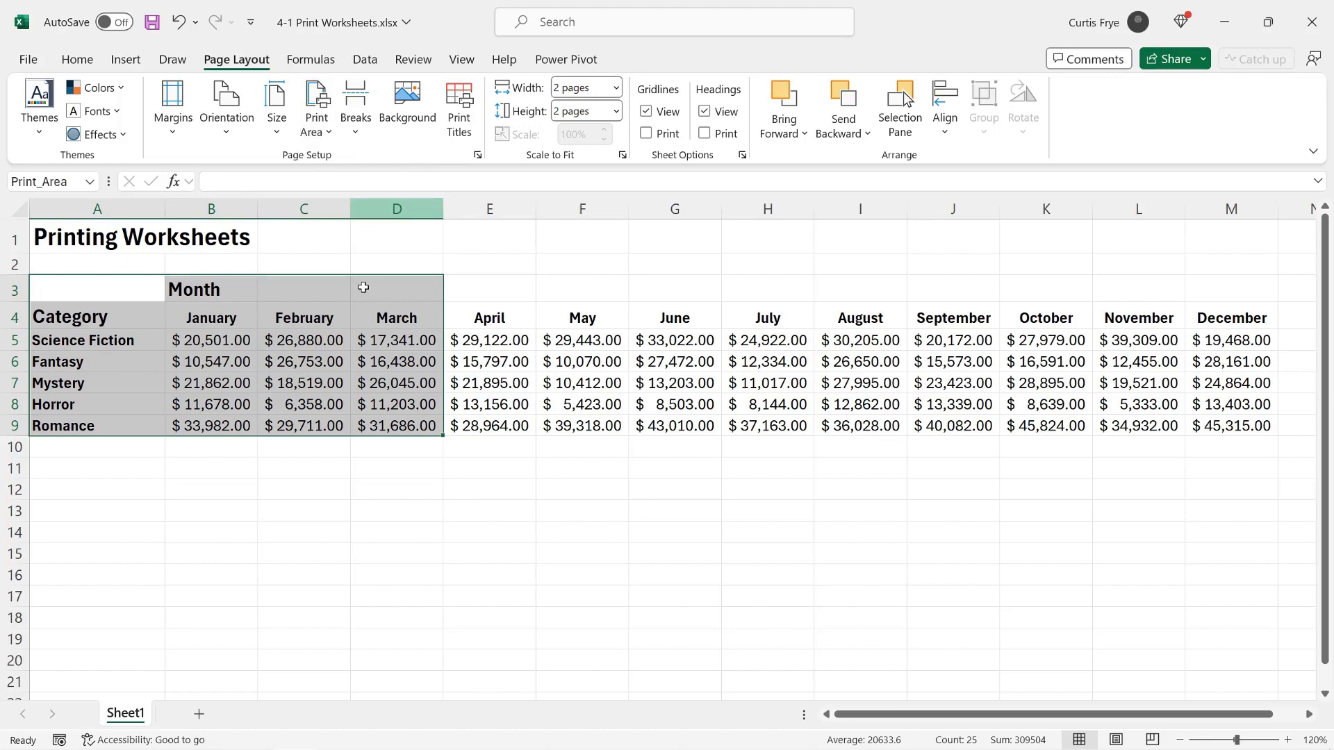
# Deselect the print area range, examine the print preview, and return to the worksheet
pyautogui.click(605, 232)
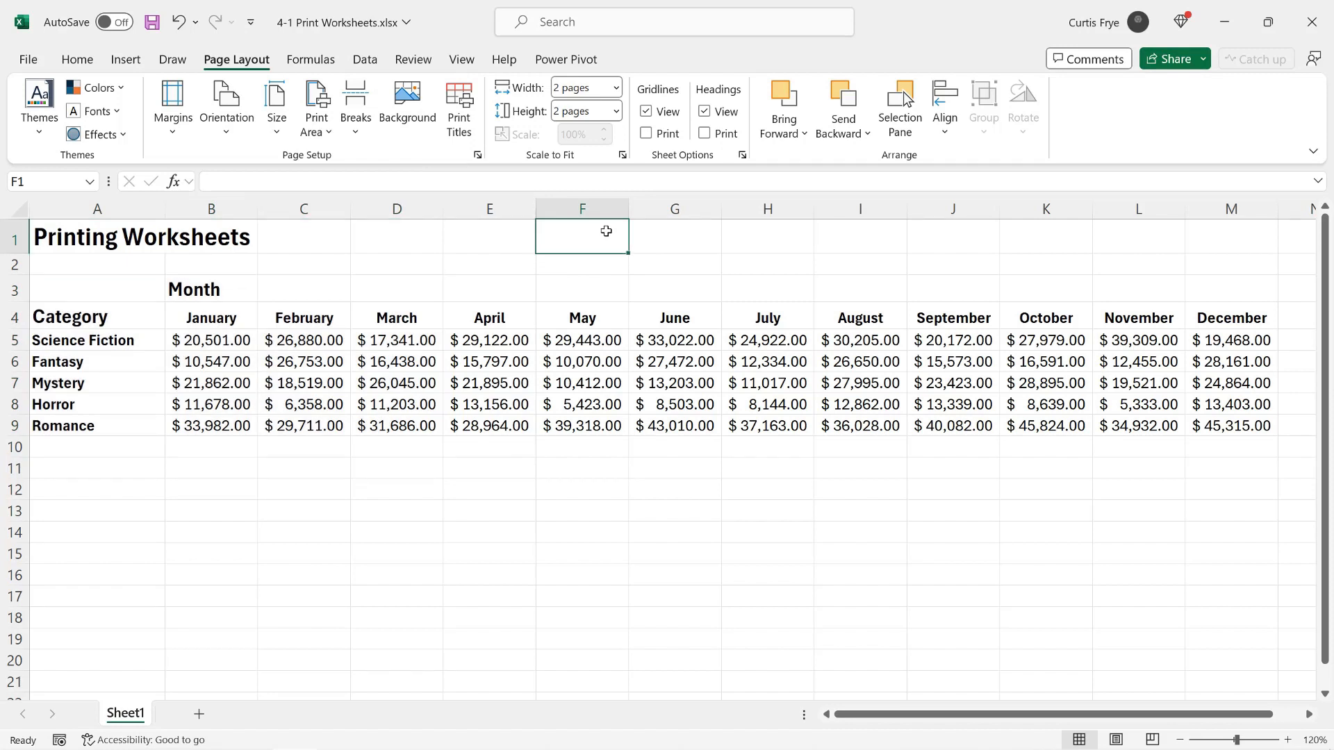
pyautogui.hotkey('ctrl', 'p')
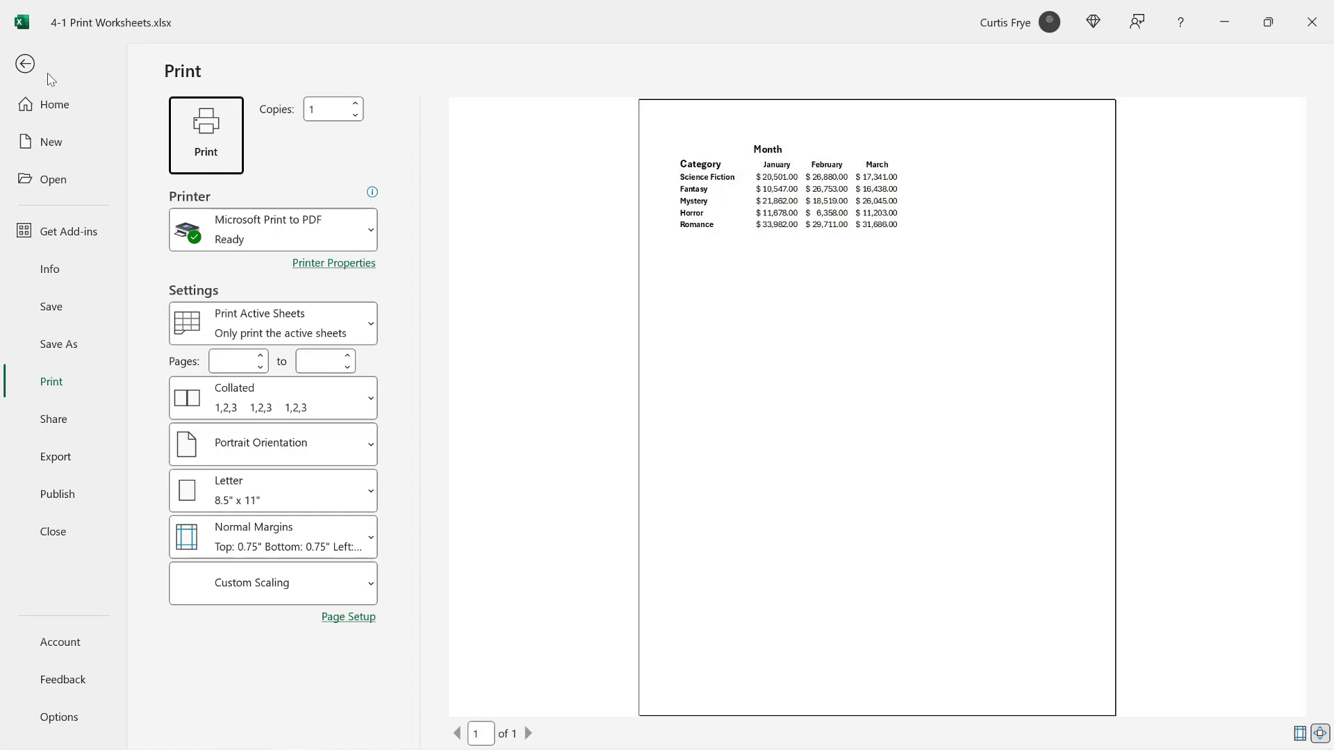
pyautogui.click(25, 64)
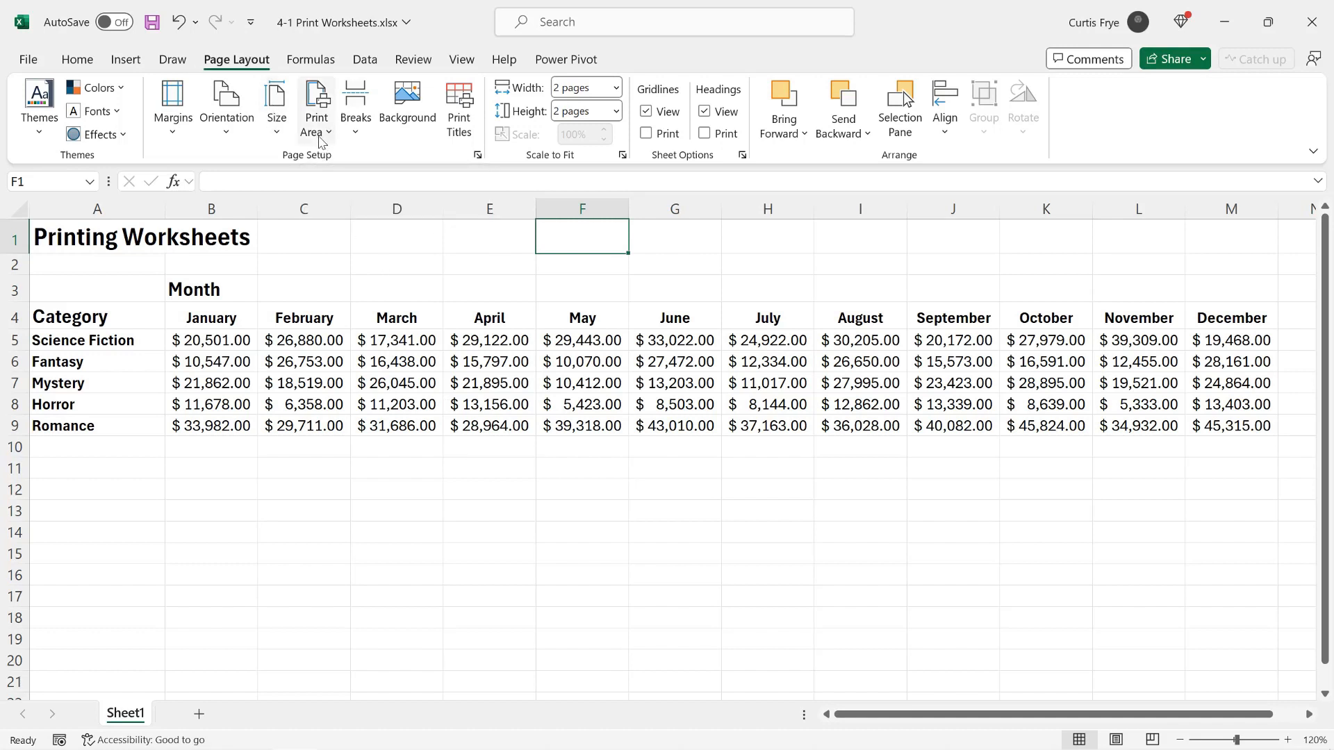
# Clear the worksheet's print area and check both pages in the print preview before returning to the worksheet
pyautogui.click(323, 134)
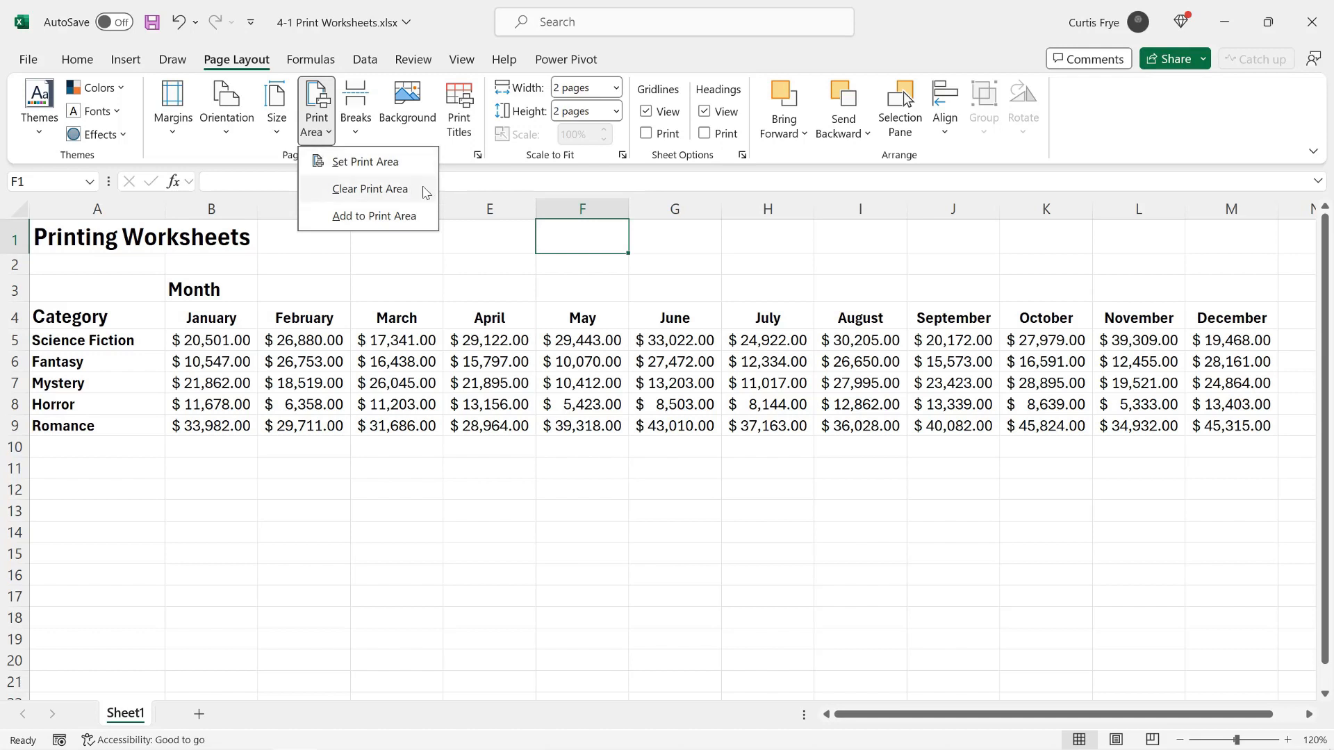
pyautogui.click(424, 189)
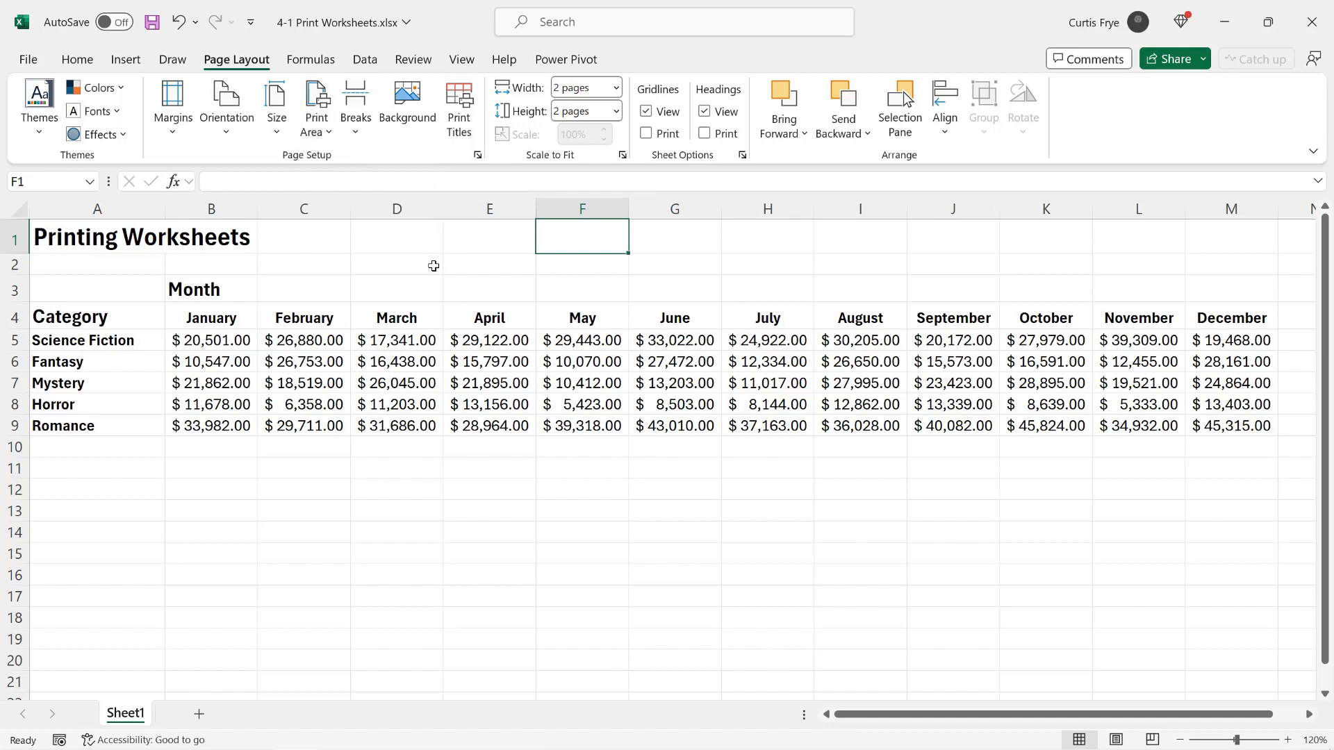
pyautogui.hotkey('ctrl', 'p')
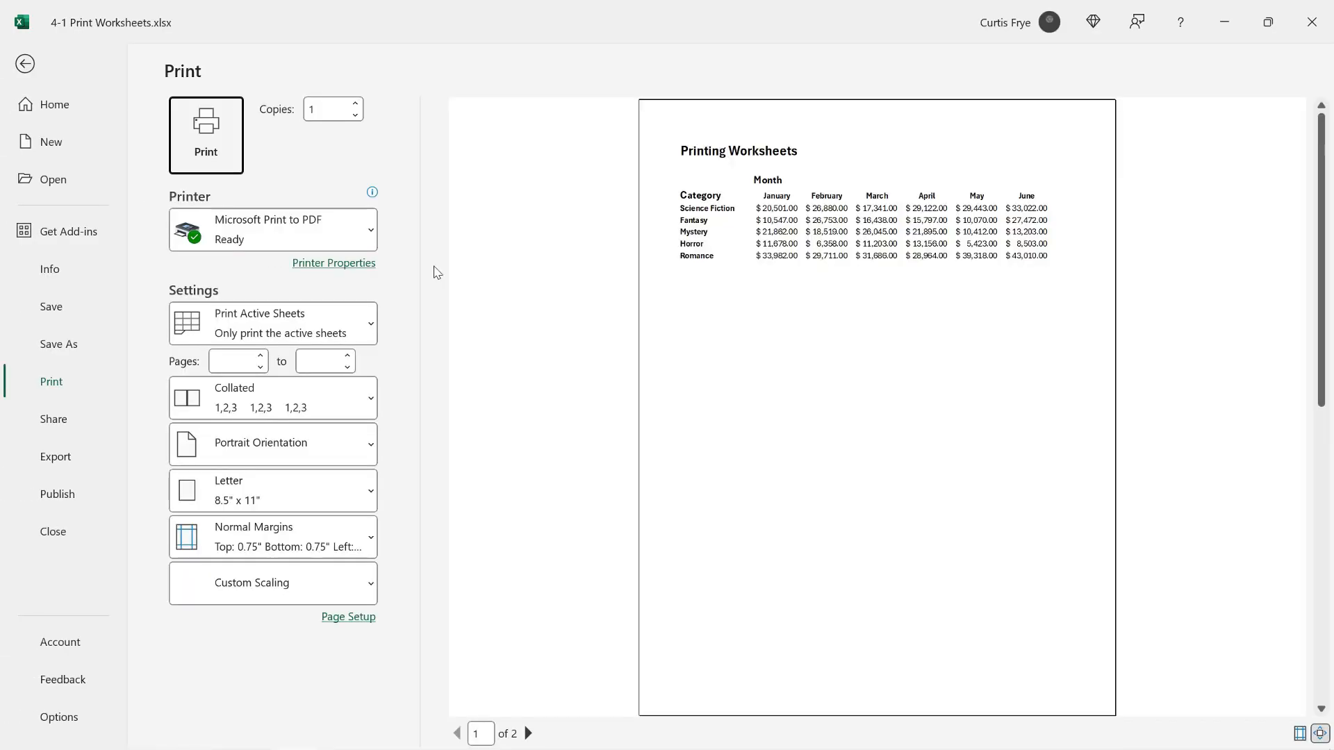
pyautogui.click(528, 734)
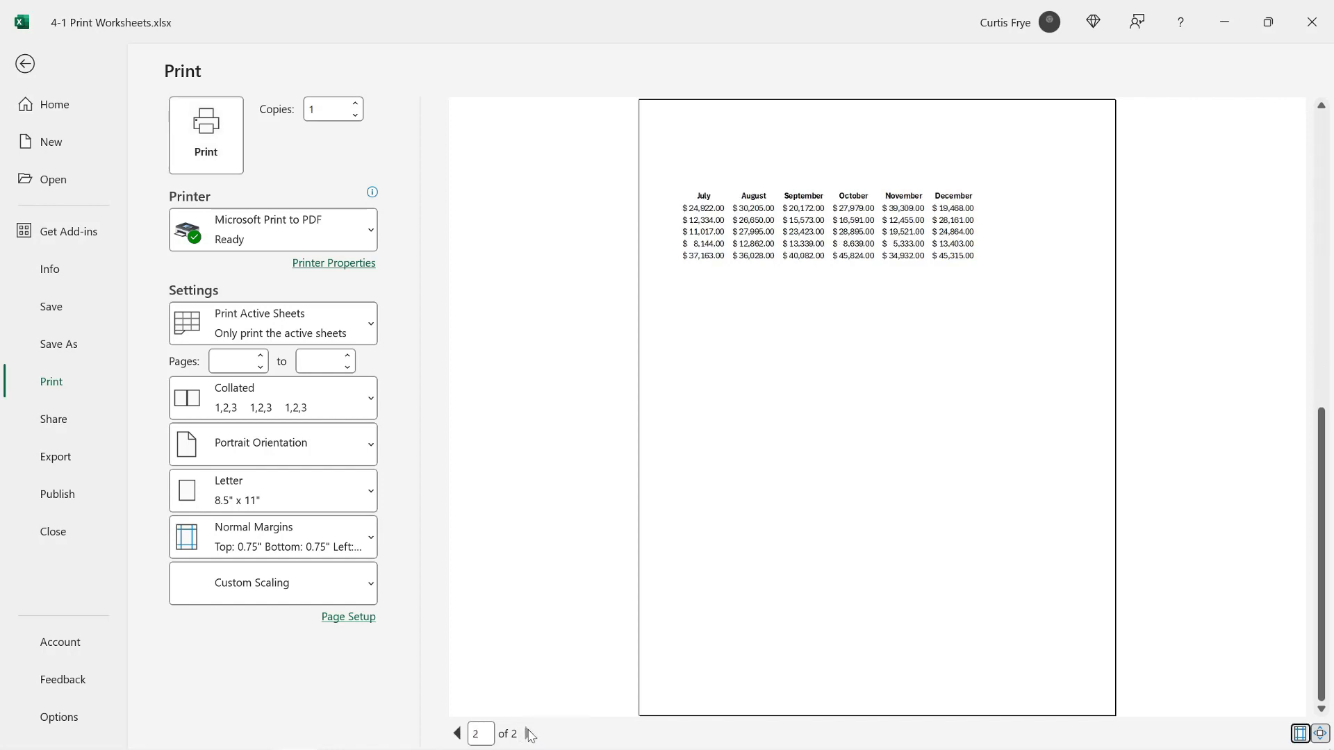
pyautogui.click(457, 734)
pyautogui.click(25, 63)
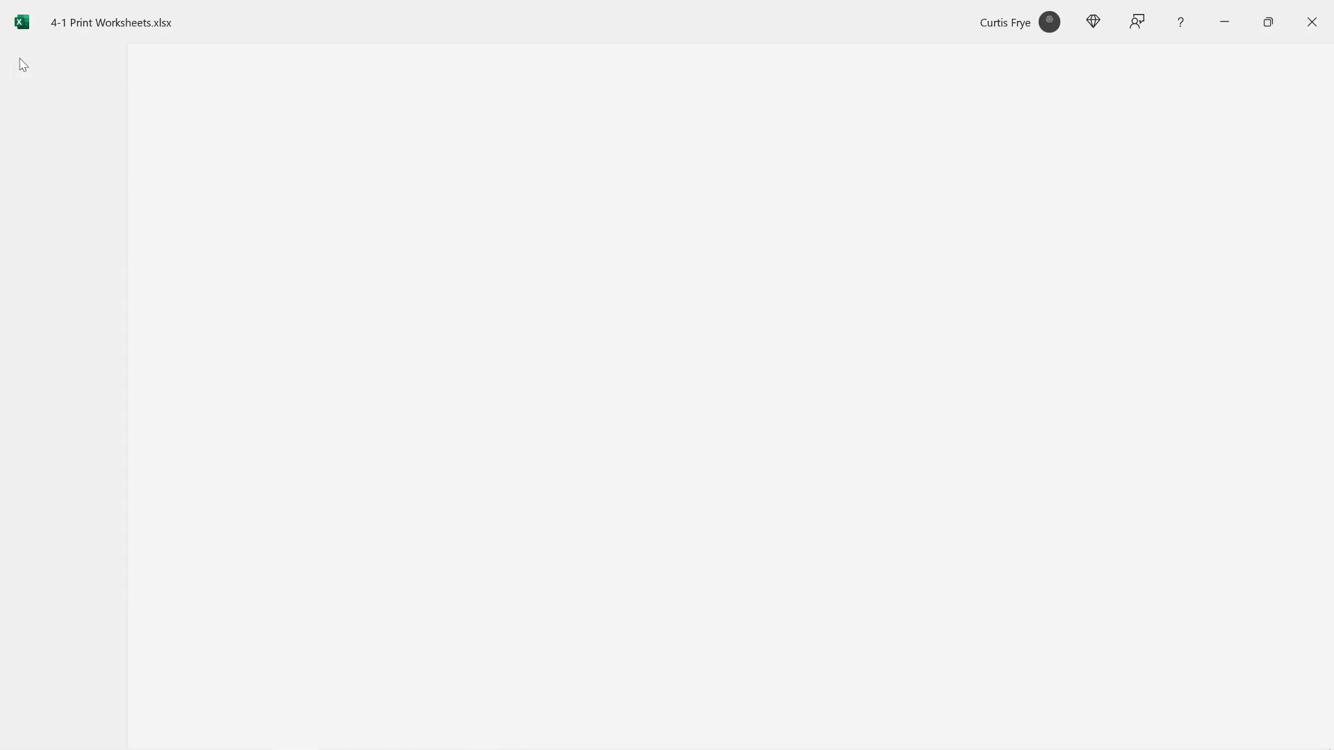